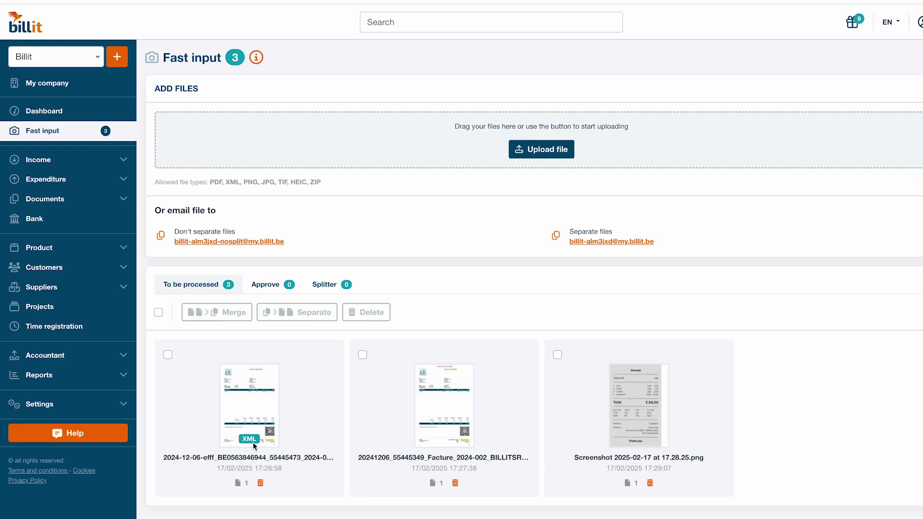
# Open the XML invoice among the files waiting for processing and look through its document preview.
pyautogui.moveTo(258, 445)
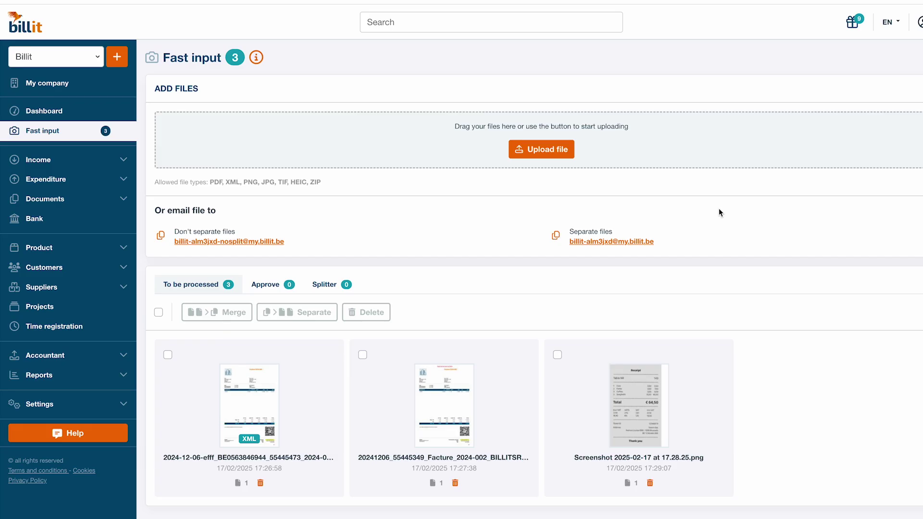
pyautogui.click(324, 288)
pyautogui.moveTo(249, 432)
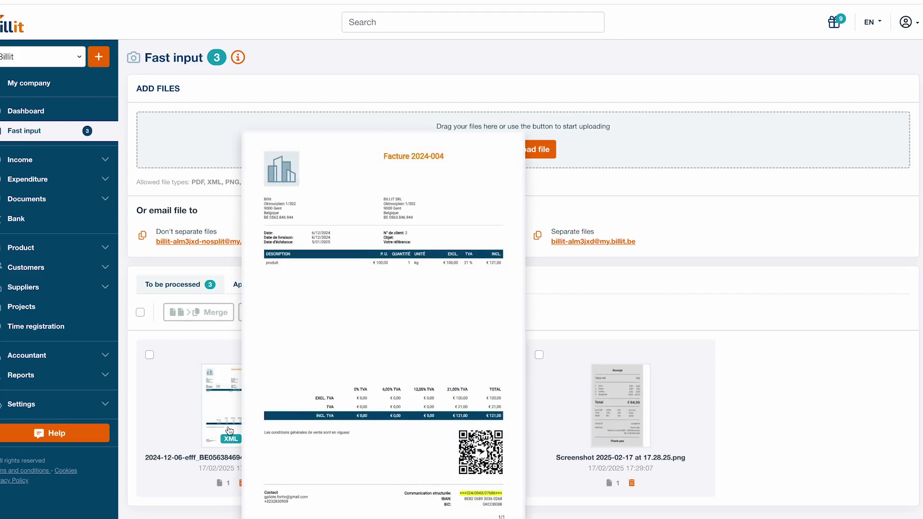
pyautogui.click(230, 431)
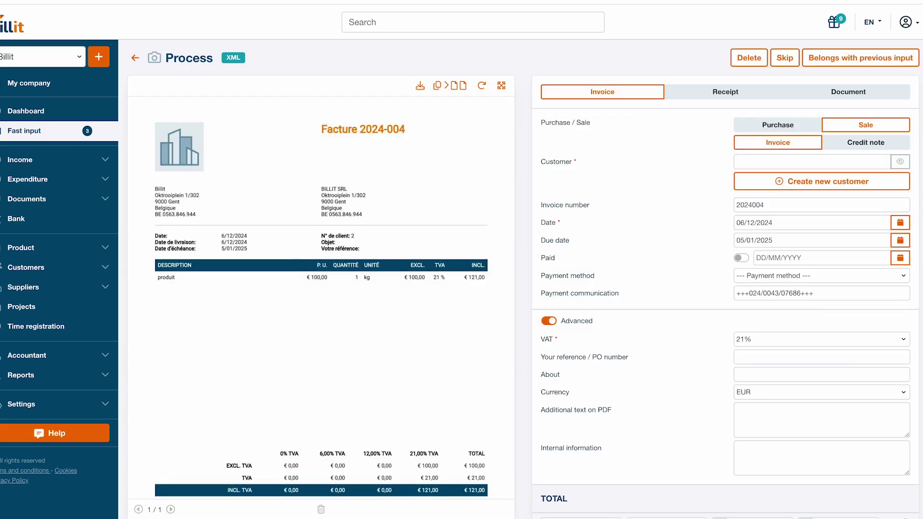
pyautogui.scroll(-5, 427, 363)
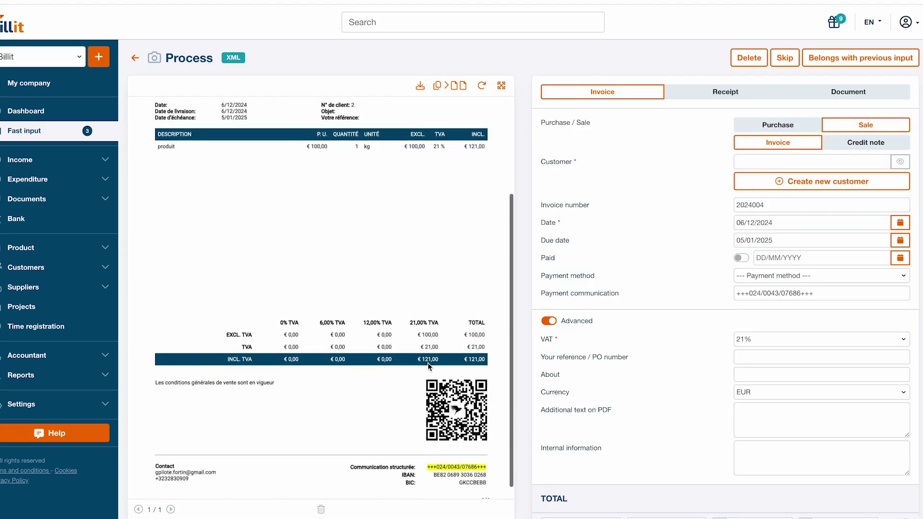
pyautogui.scroll(2, 428, 362)
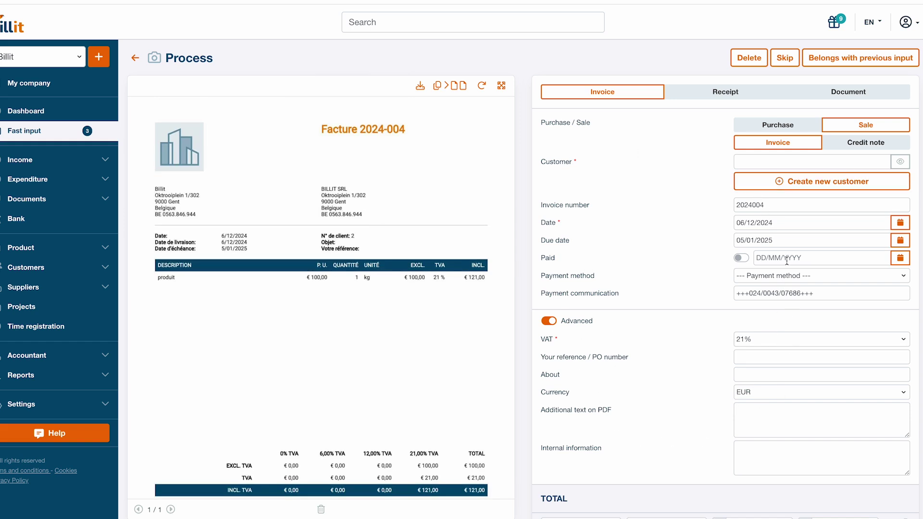
# Classify the file as a receipt with cost type Restaurant, payment method Bancontact and an amount of € 64,50.
pyautogui.click(731, 91)
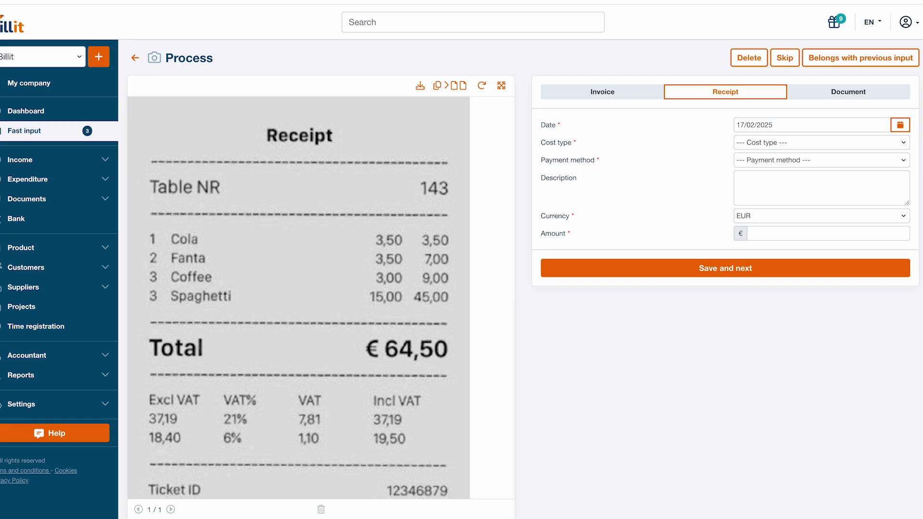
pyautogui.click(767, 143)
pyautogui.click(768, 155)
pyautogui.click(765, 160)
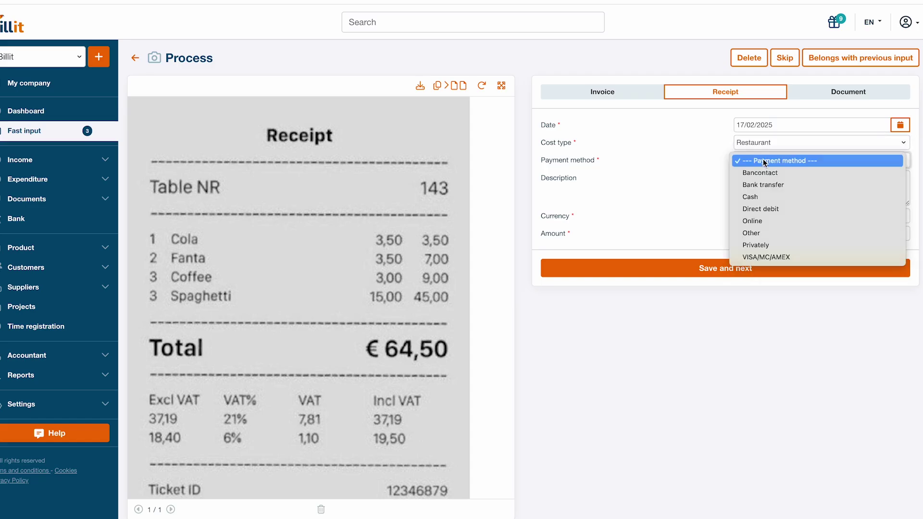
pyautogui.click(786, 172)
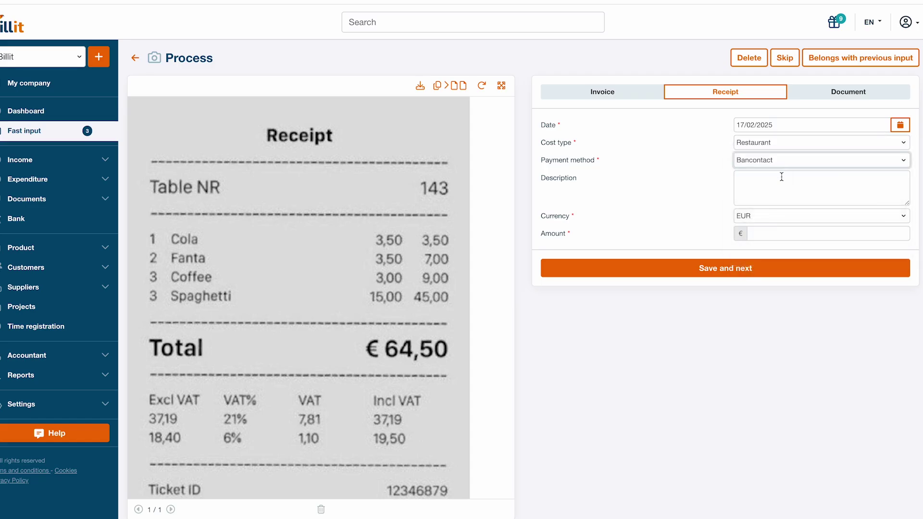
pyautogui.click(764, 232)
pyautogui.write('64,50')
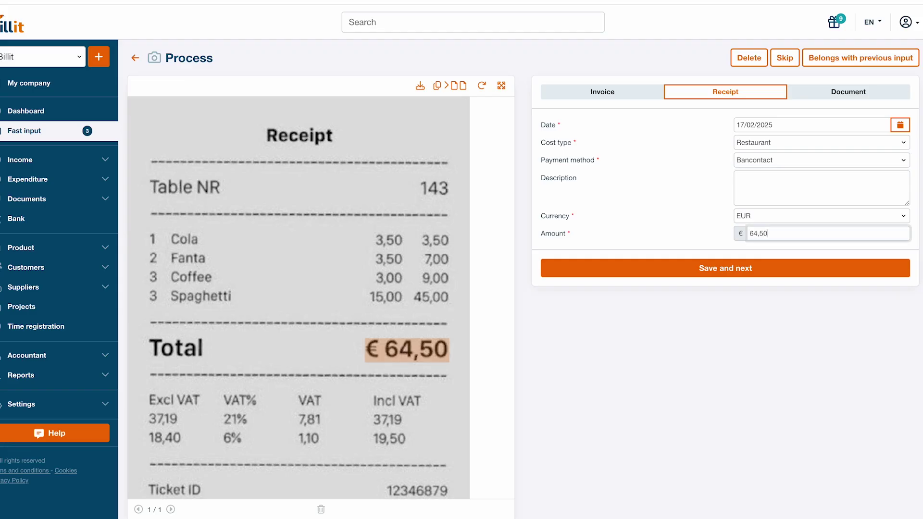
# Classify the document Facture 2024-004 as a sale credit note.
pyautogui.click(881, 93)
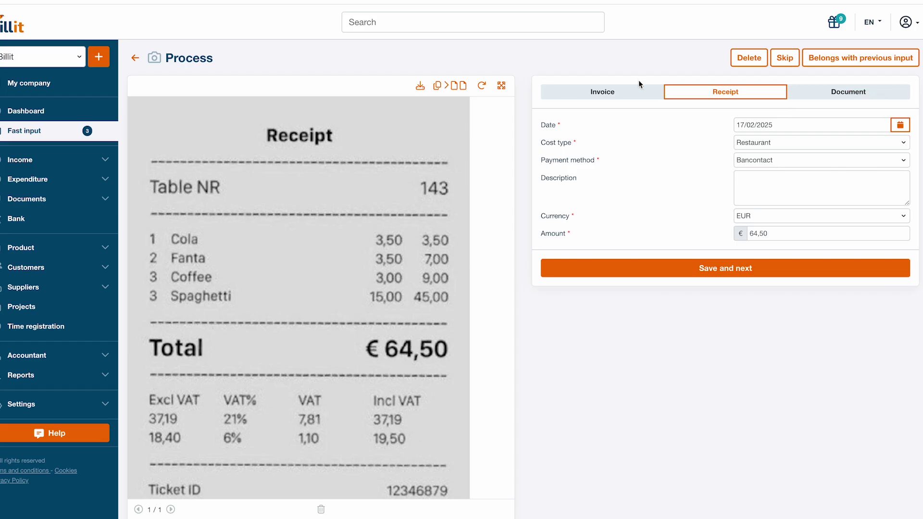
pyautogui.click(620, 93)
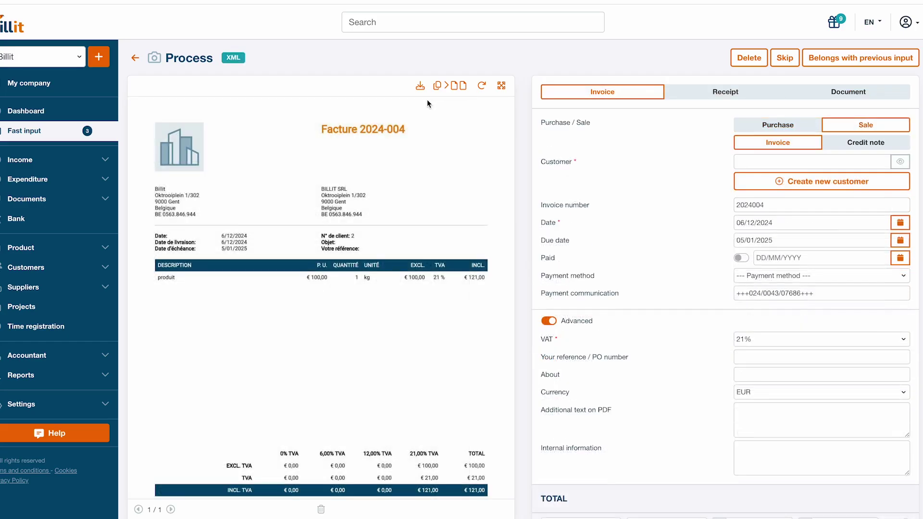
pyautogui.click(808, 126)
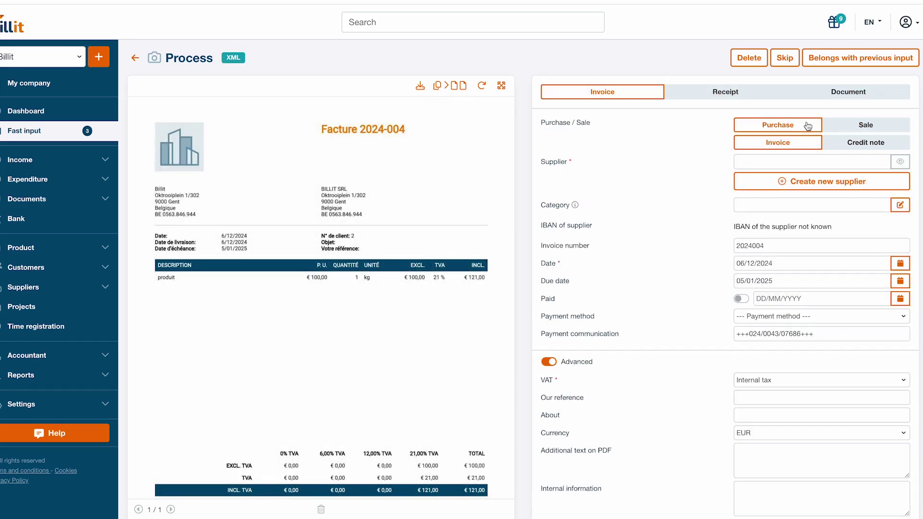
pyautogui.click(839, 126)
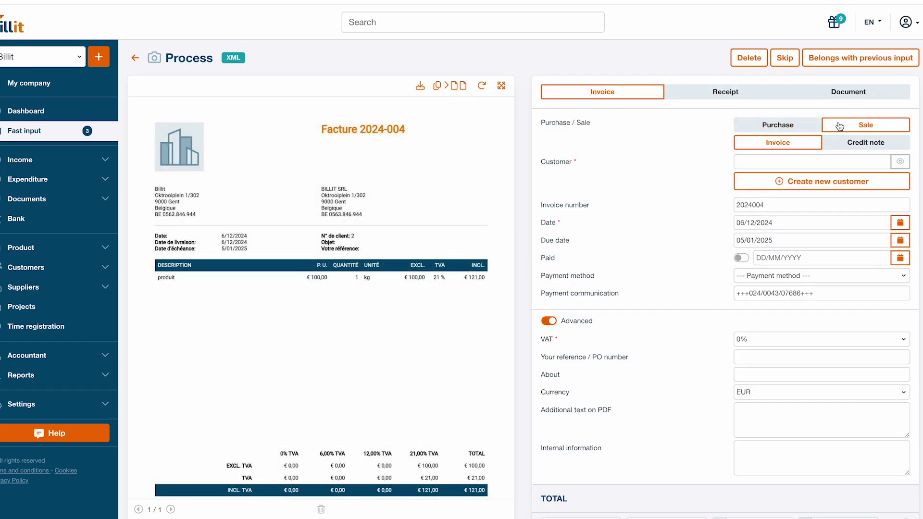
pyautogui.click(853, 146)
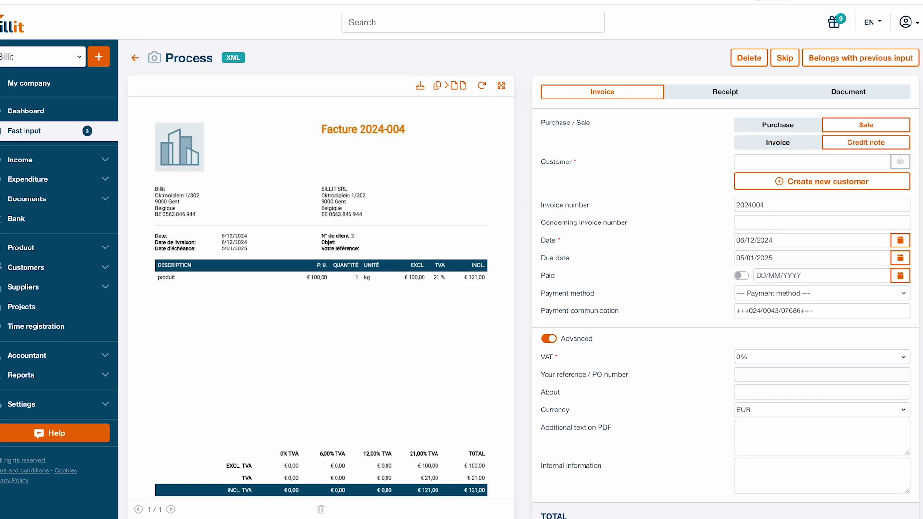
# Look through the document and view the existing invoices available for the credit note's concerning invoice number.
pyautogui.scroll(-3, 449, 339)
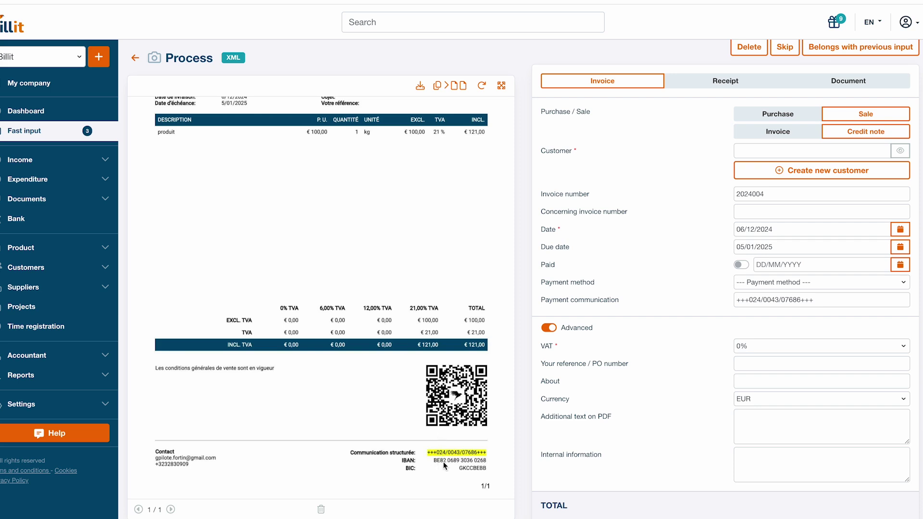
pyautogui.click(29, 83)
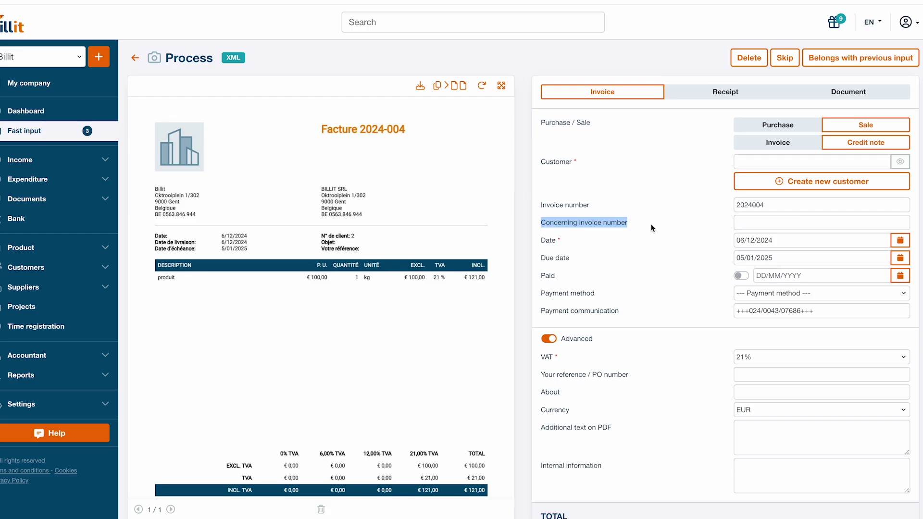
pyautogui.click(751, 224)
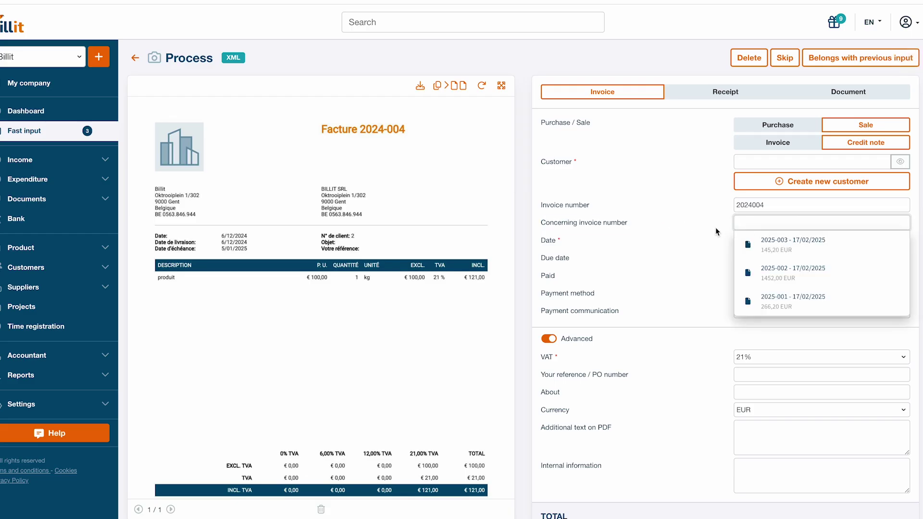
pyautogui.click(702, 229)
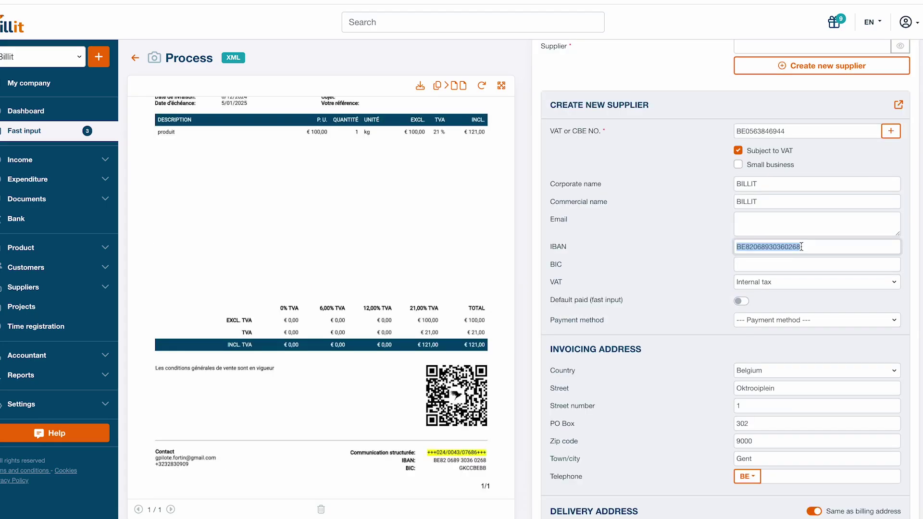
# Save the new supplier BILLIT with its prefilled company, bank and invoicing address details.
pyautogui.scroll(-3, 780, 321)
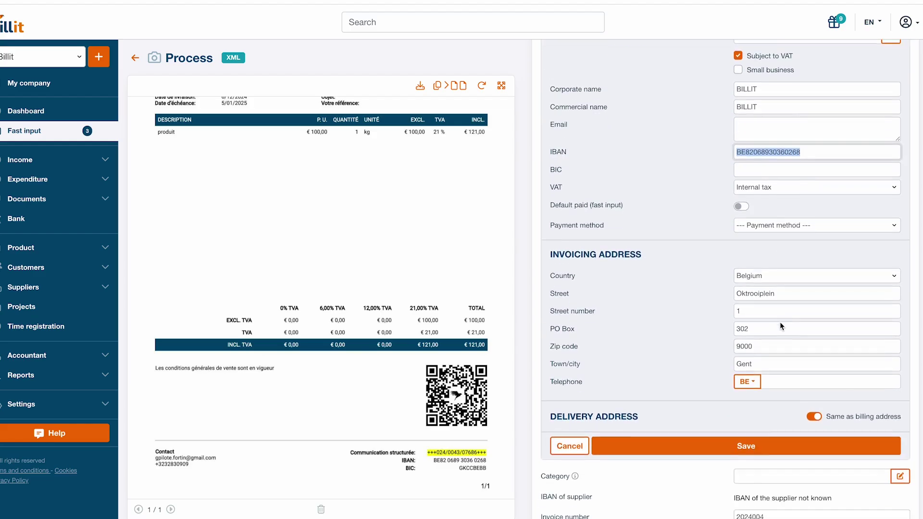
pyautogui.click(685, 382)
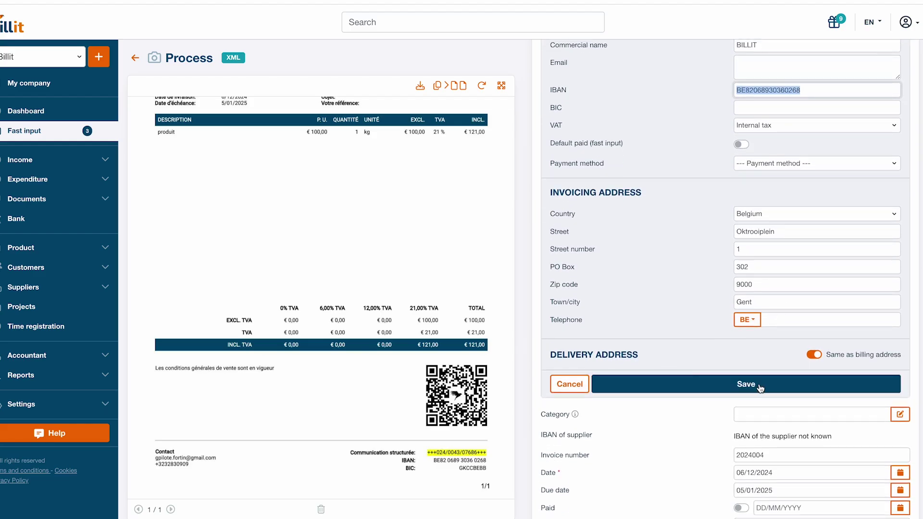
pyautogui.scroll(2, 760, 384)
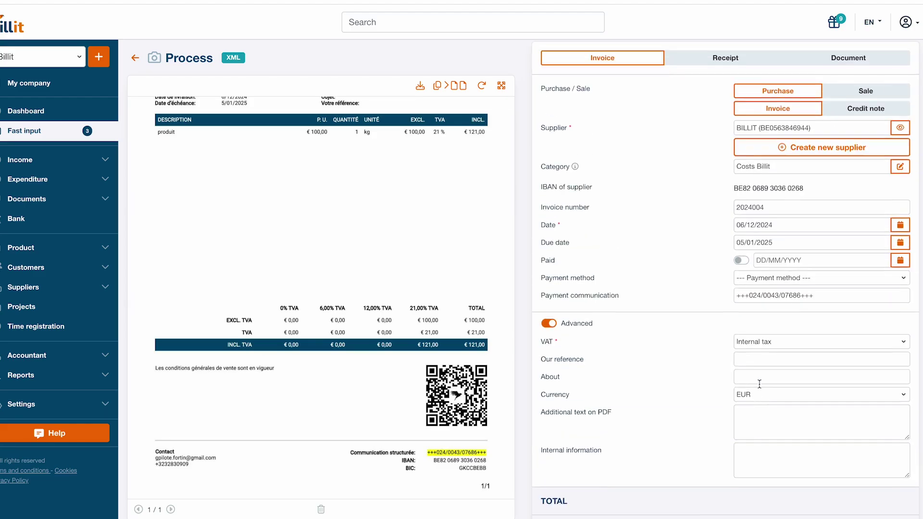
# Clear the invoice number and fill it in with 2024-002, picked from the invoice heading in the document preview.
pyautogui.moveTo(734, 216); pyautogui.dragTo(812, 217)
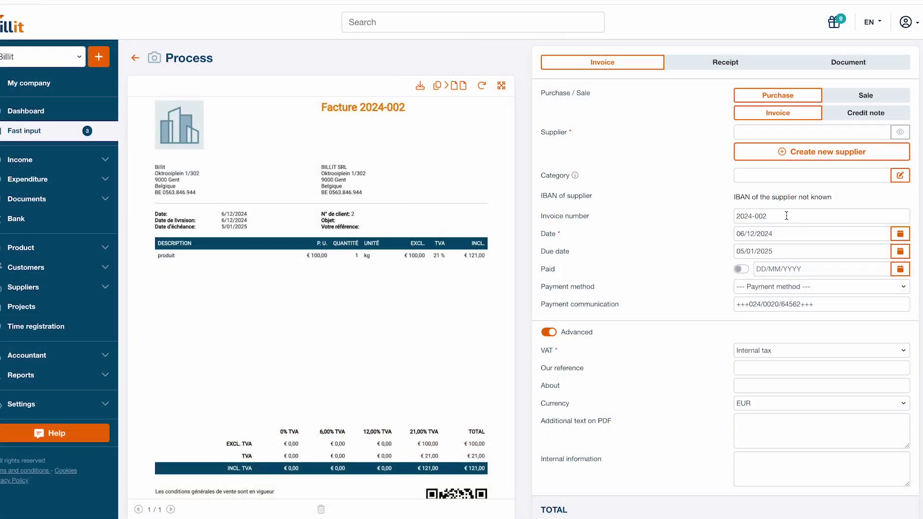
pyautogui.tripleClick(786, 216)
pyautogui.press('BackSpace')
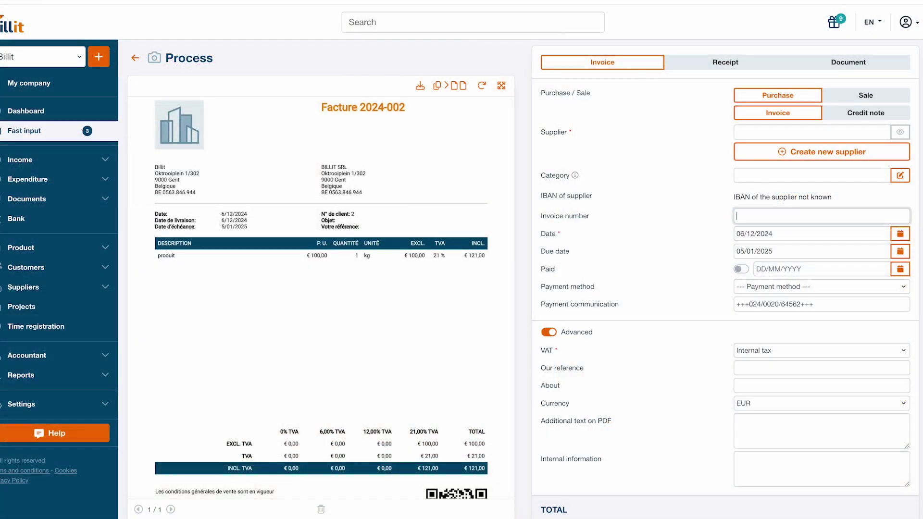
pyautogui.click(371, 110)
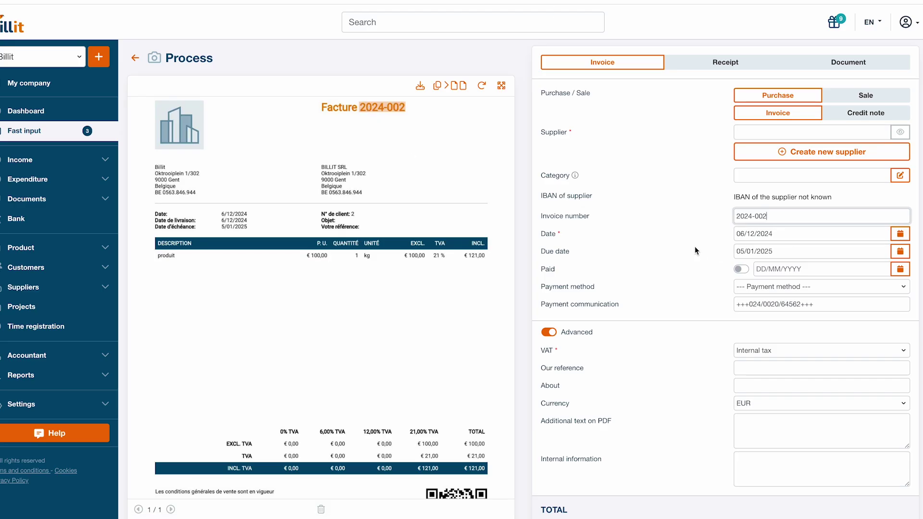
# Mark the purchase invoice as paid on 17/02/2025 and check the payment method options and payment communication.
pyautogui.click(812, 252)
pyautogui.click(741, 268)
pyautogui.click(782, 288)
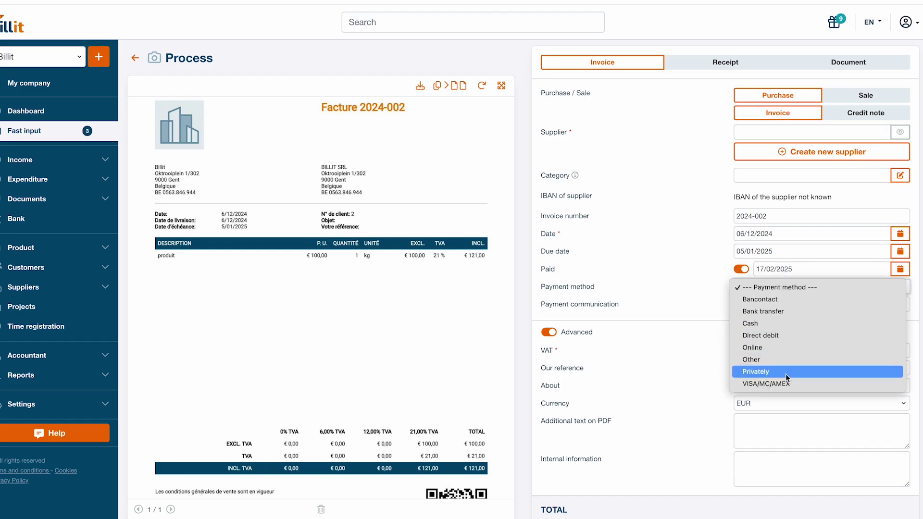
pyautogui.press('Escape')
pyautogui.moveTo(816, 305); pyautogui.dragTo(732, 307)
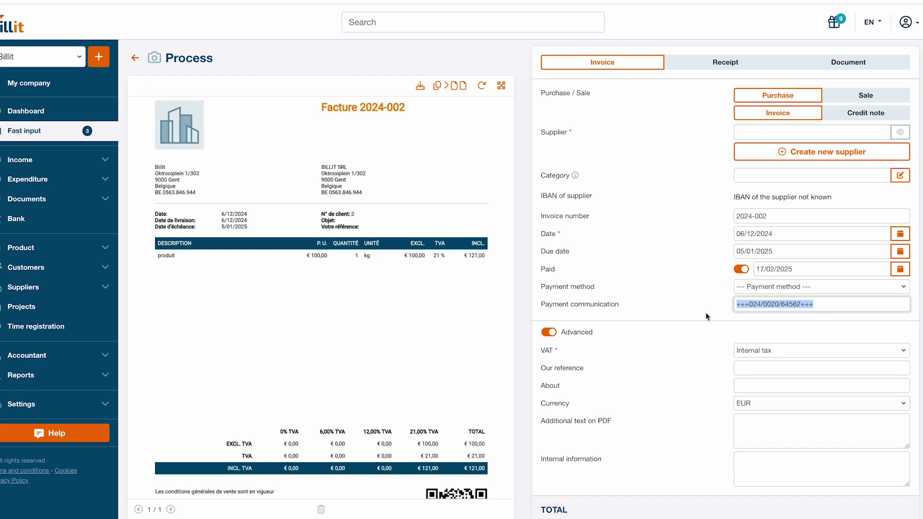
# View the VAT types available for the purchase invoice.
pyautogui.scroll(-2, 706, 317)
pyautogui.click(905, 277)
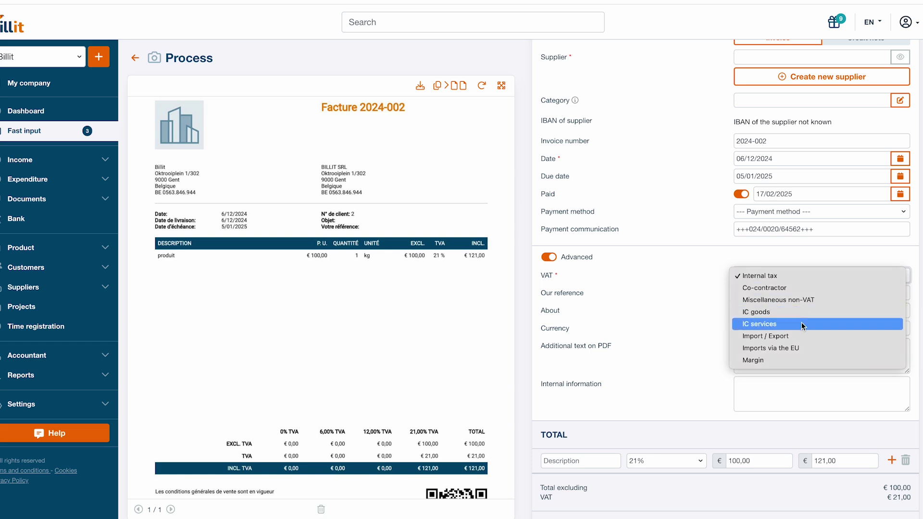
pyautogui.scroll(-1, 801, 322)
# Enter "additional text" as the additional text on PDF and "internal information" as the internal information.
pyautogui.click(758, 300)
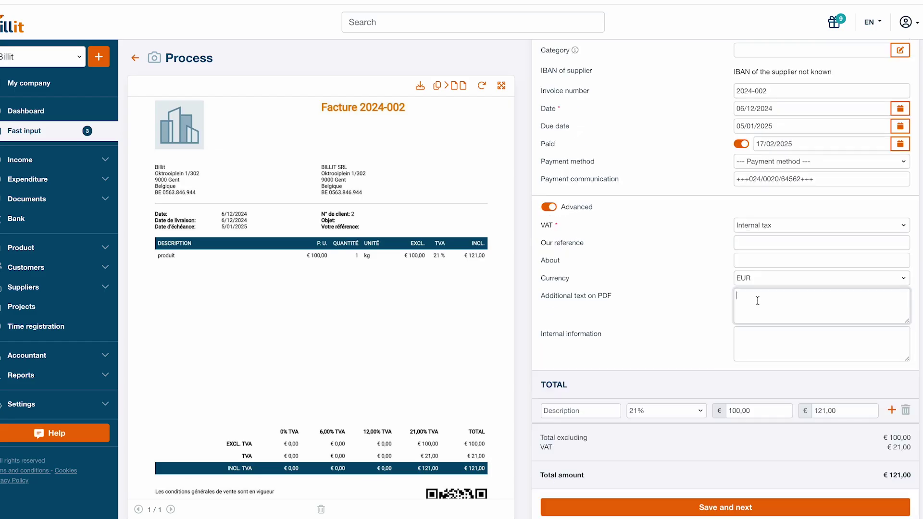
pyautogui.write('additional text')
pyautogui.click(758, 343)
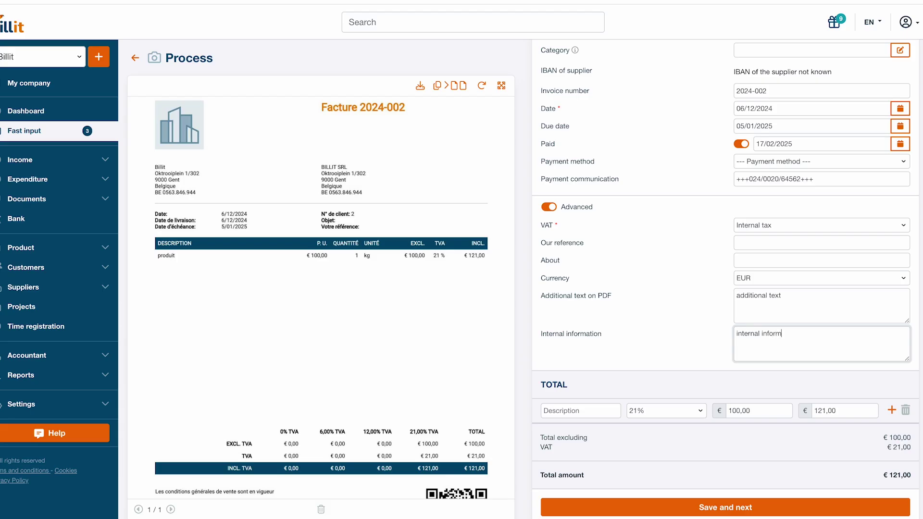
pyautogui.write('internal information')
# Save the processed invoice and open the list of expenditure invoices.
pyautogui.scroll(-1, 854, 388)
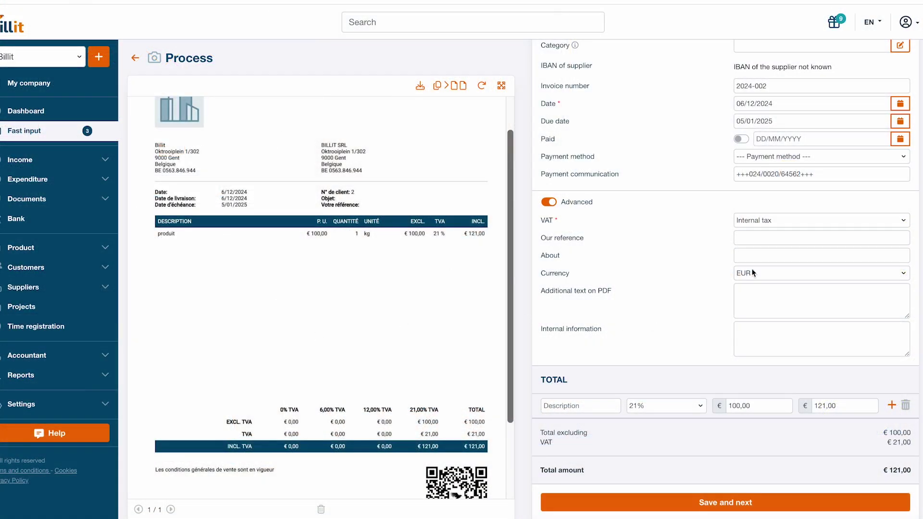
pyautogui.click(703, 505)
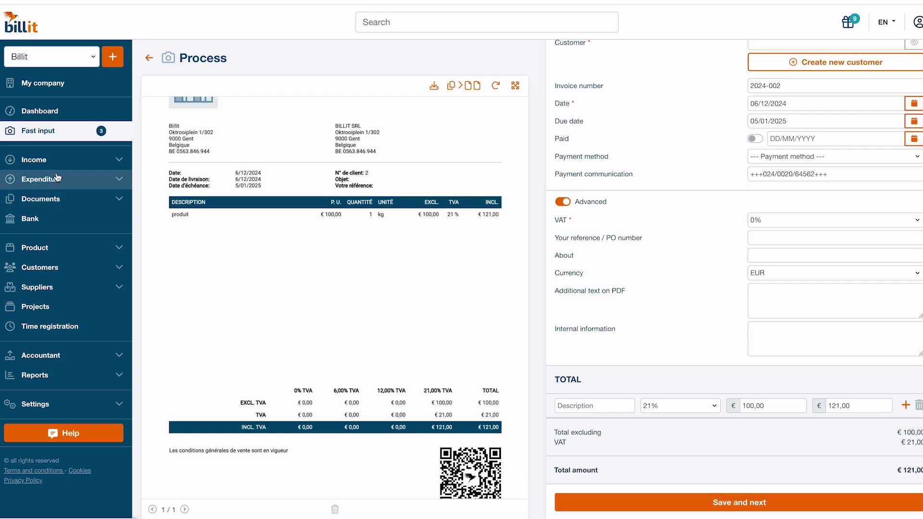
pyautogui.click(41, 179)
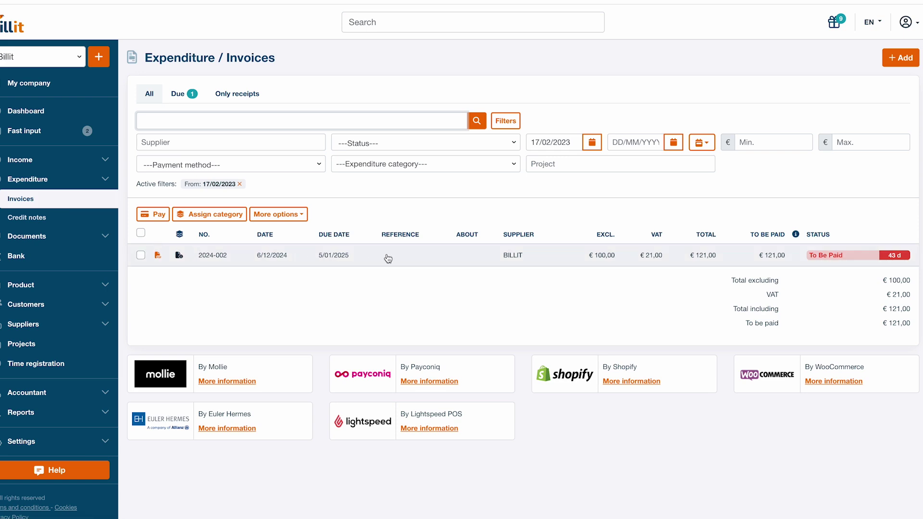
# Create the payment instruction for expenditure invoice 2024-002, then view and close its payment QR code.
pyautogui.click(141, 255)
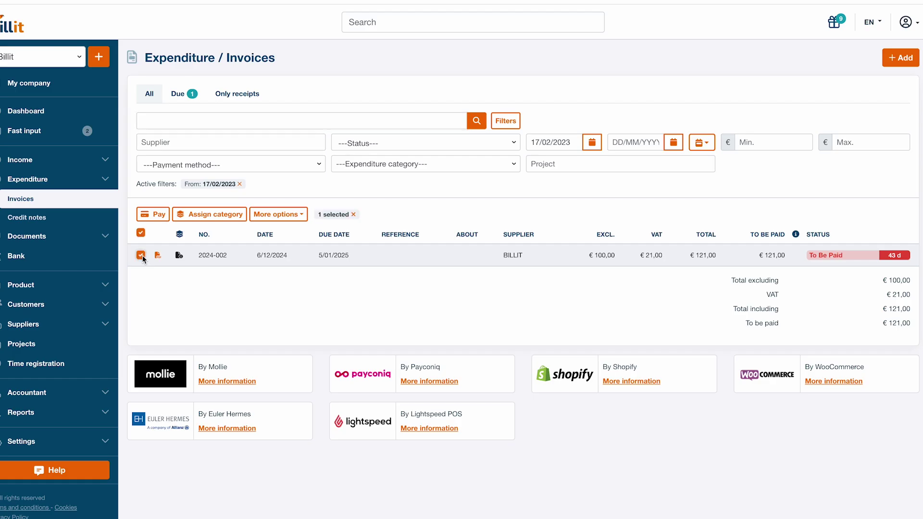
pyautogui.click(153, 215)
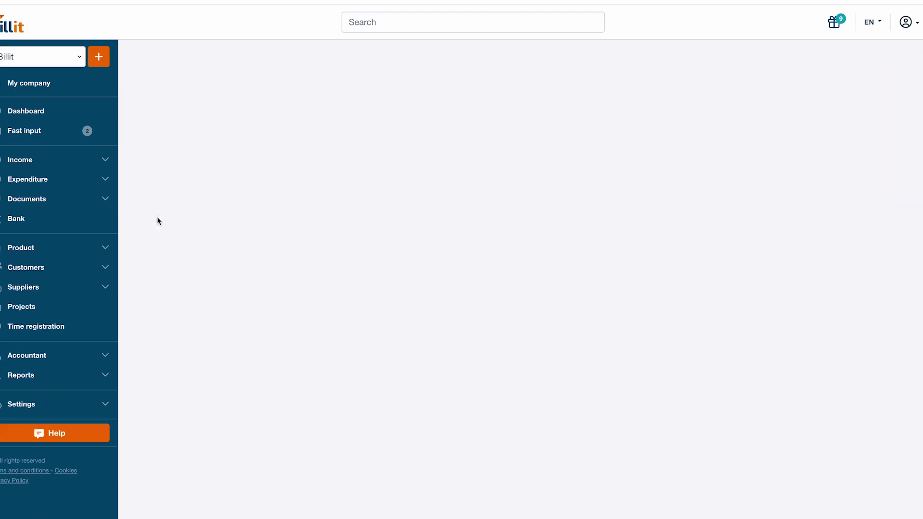
pyautogui.moveTo(415, 170); pyautogui.dragTo(339, 173)
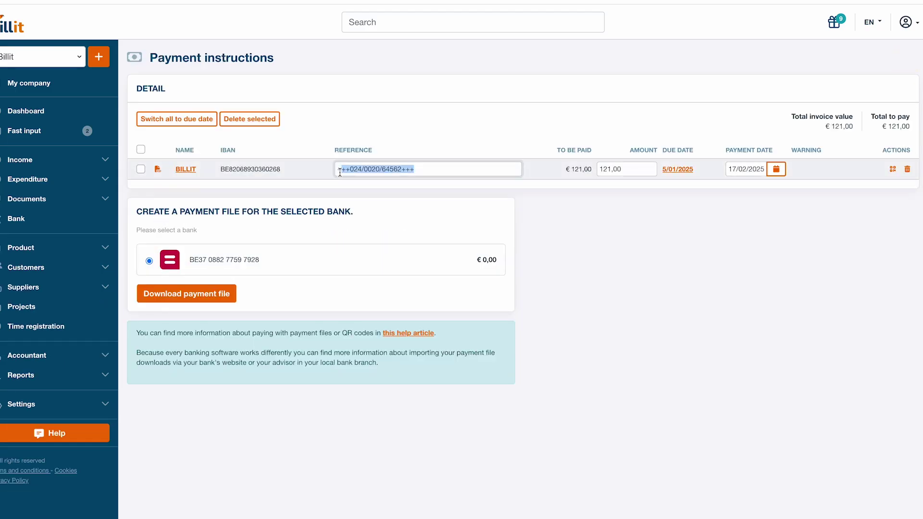
pyautogui.click(892, 169)
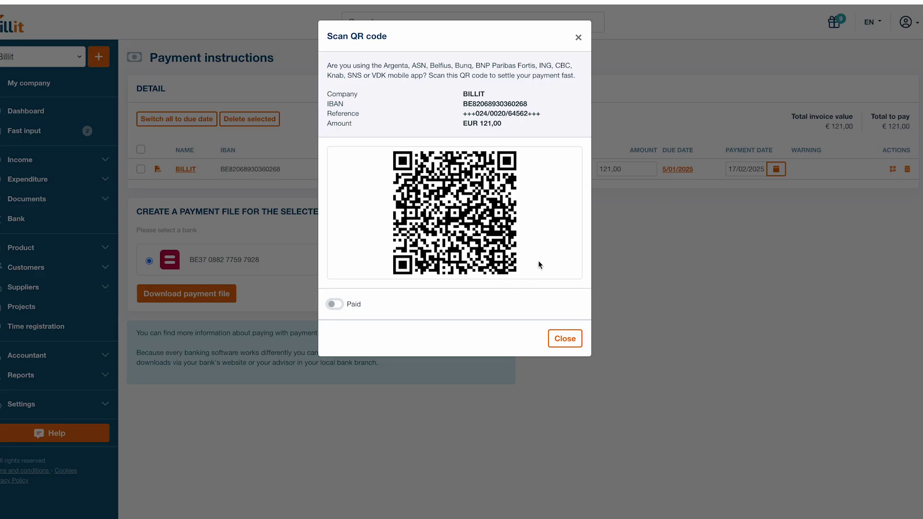
pyautogui.click(566, 338)
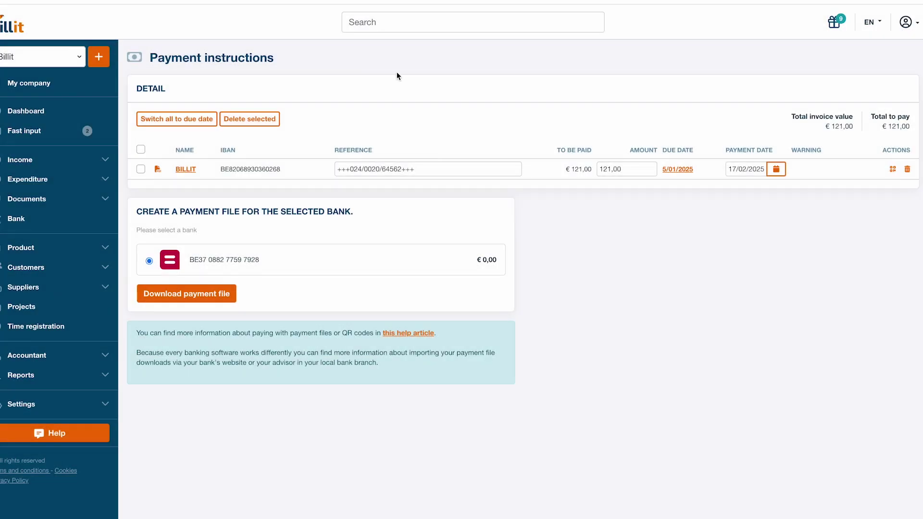